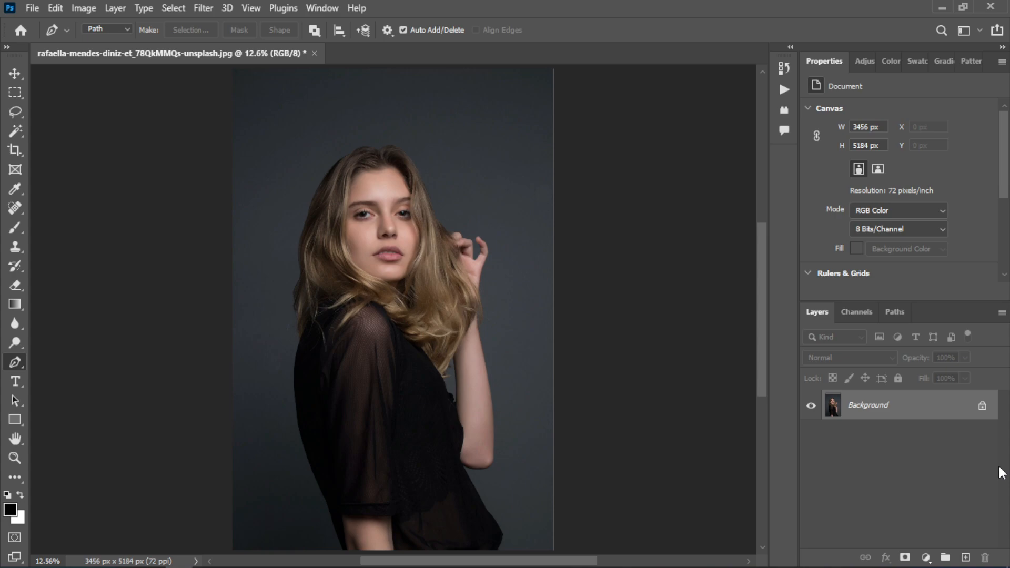
Unlock the Background layer and rename it as Object.
{"action": "scroll", "coordinate": [758, 245], "scroll_direction": "down", "scroll_amount": 2}
{"action": "scroll", "coordinate": [836, 219], "scroll_direction": "down", "scroll_amount": 4}
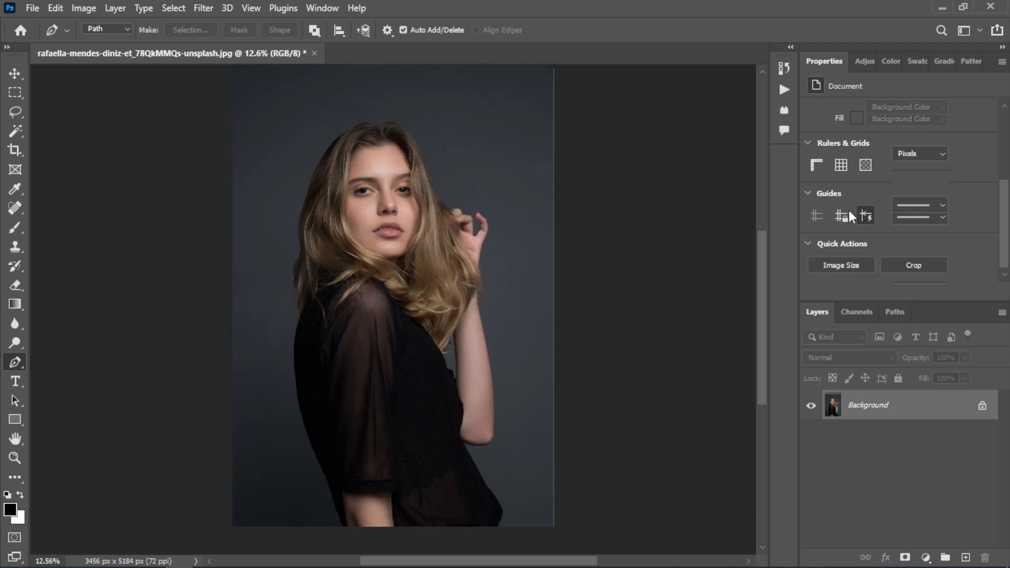
{"action": "scroll", "coordinate": [848, 210], "scroll_direction": "down", "scroll_amount": 1}
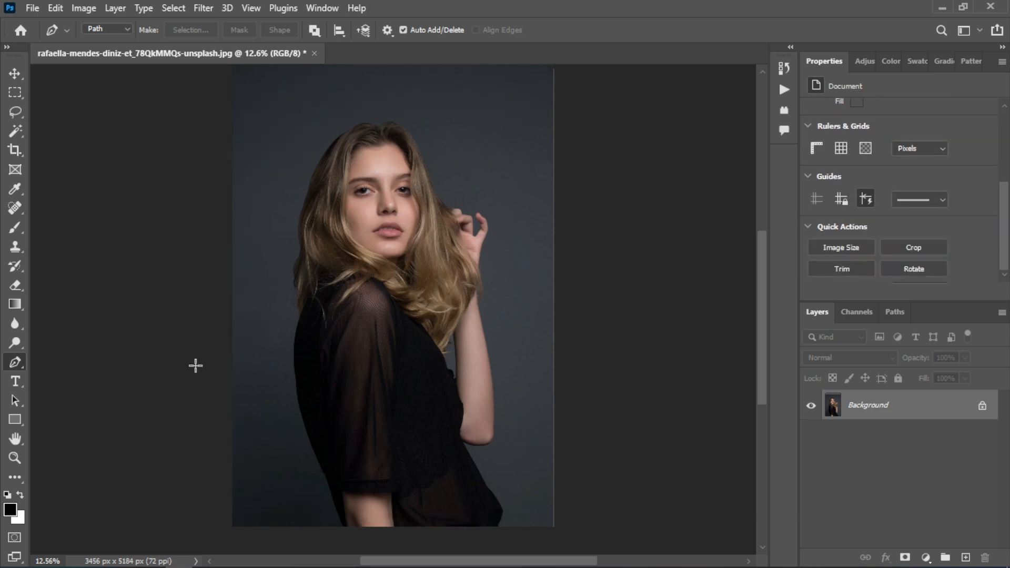
{"action": "scroll", "coordinate": [379, 273], "scroll_direction": "up", "scroll_amount": 2}
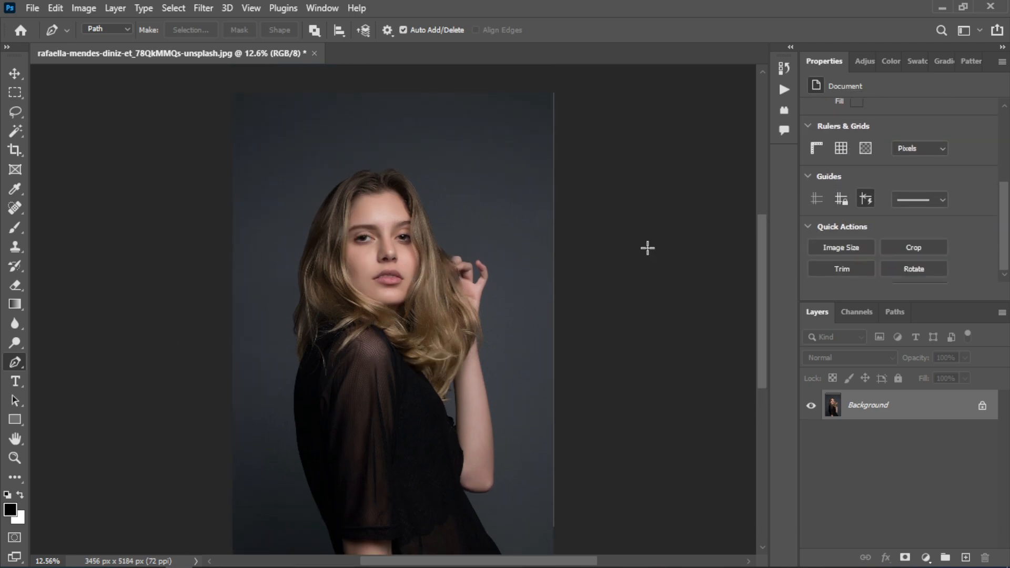
{"action": "left_click", "coordinate": [981, 409]}
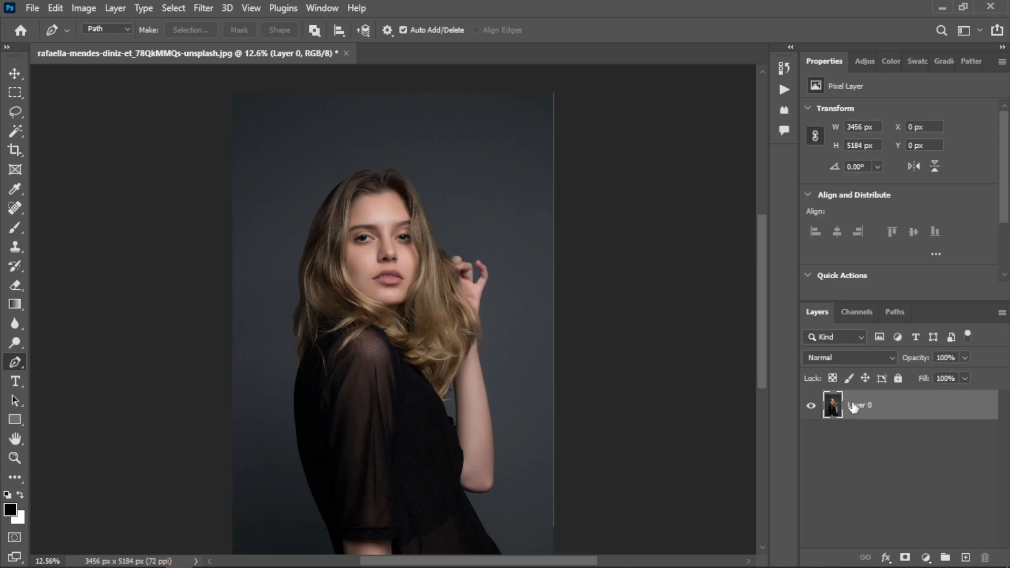
{"action": "double_click", "coordinate": [871, 406]}
{"action": "type", "text": "Object"}
{"action": "key", "text": "Return"}
{"action": "scroll", "coordinate": [349, 255], "scroll_direction": "down", "scroll_amount": 1}
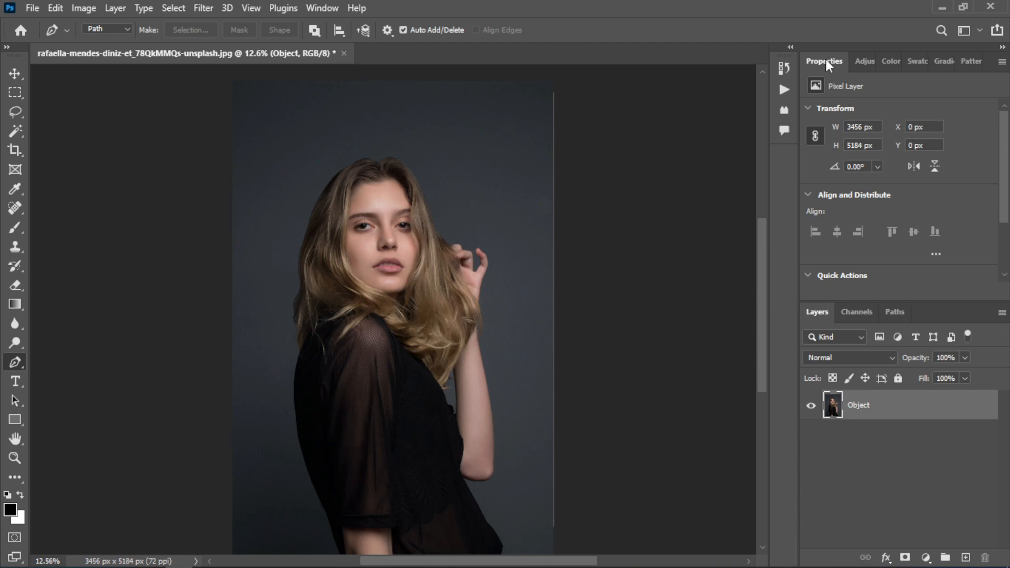
{"action": "scroll", "coordinate": [875, 160], "scroll_direction": "down", "scroll_amount": 3}
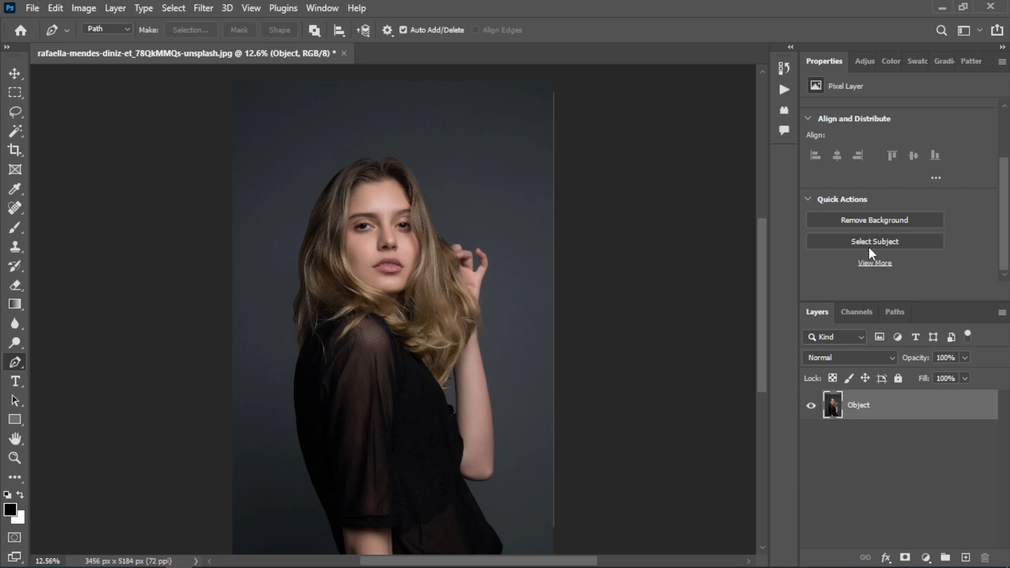
{"action": "key", "text": "w"}
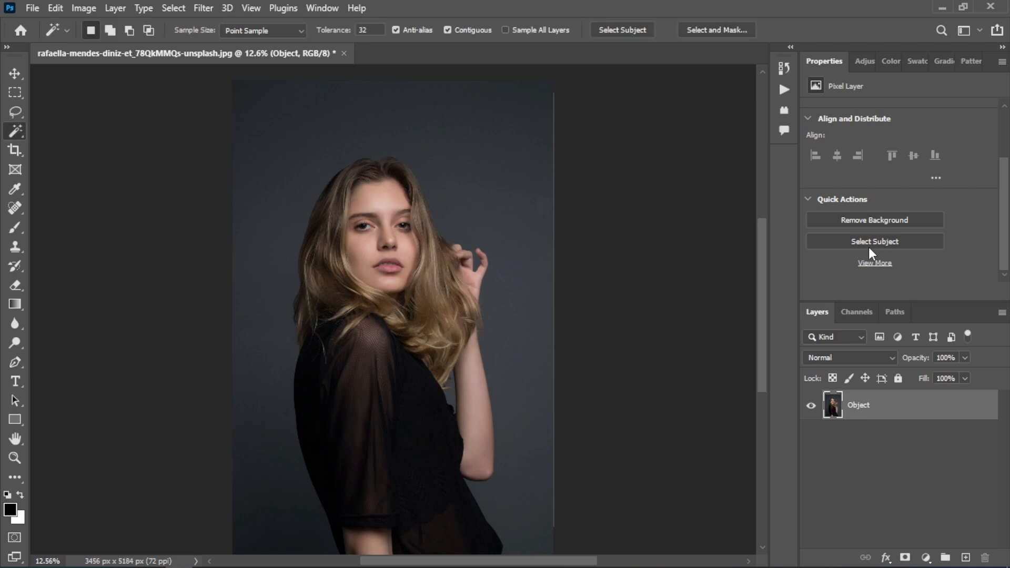
{"action": "left_click", "coordinate": [15, 112]}
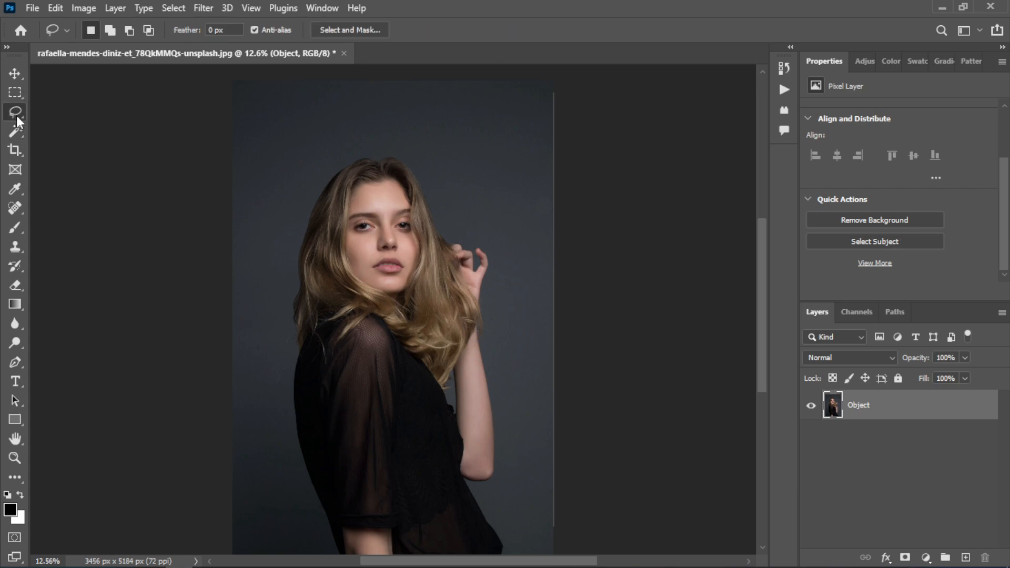
{"action": "right_click", "coordinate": [15, 115]}
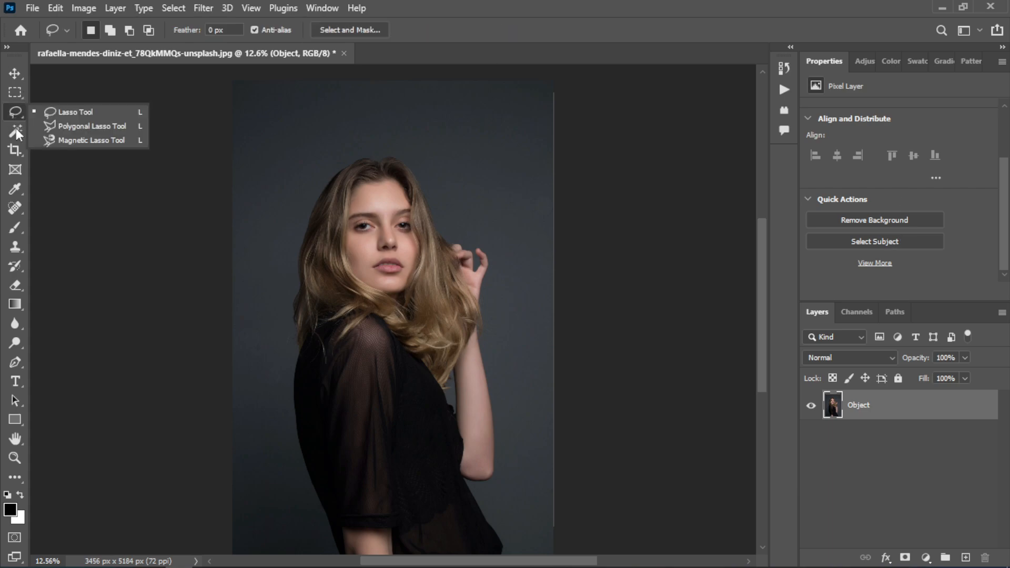
{"action": "left_click", "coordinate": [14, 359]}
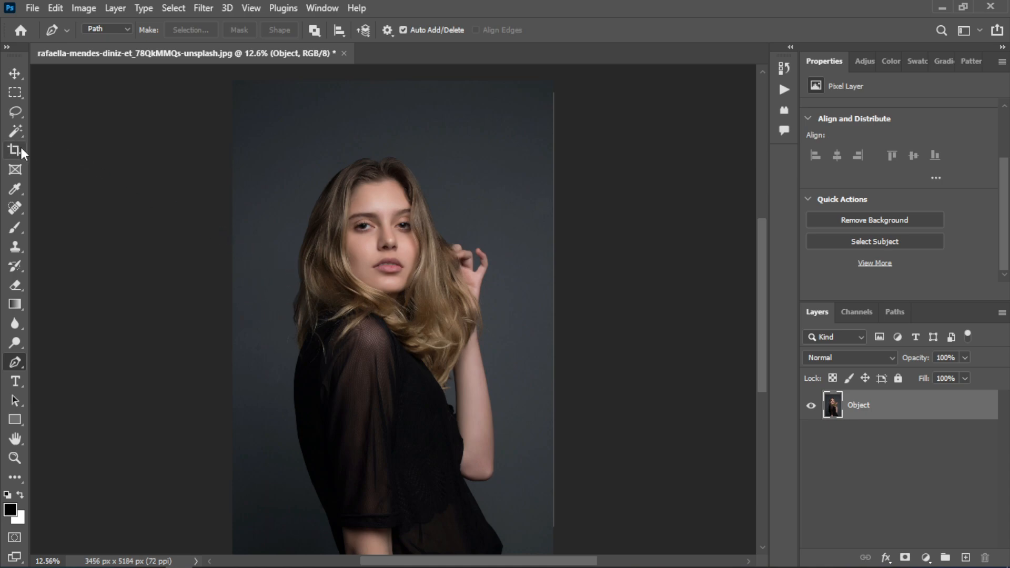
{"action": "left_click", "coordinate": [21, 131]}
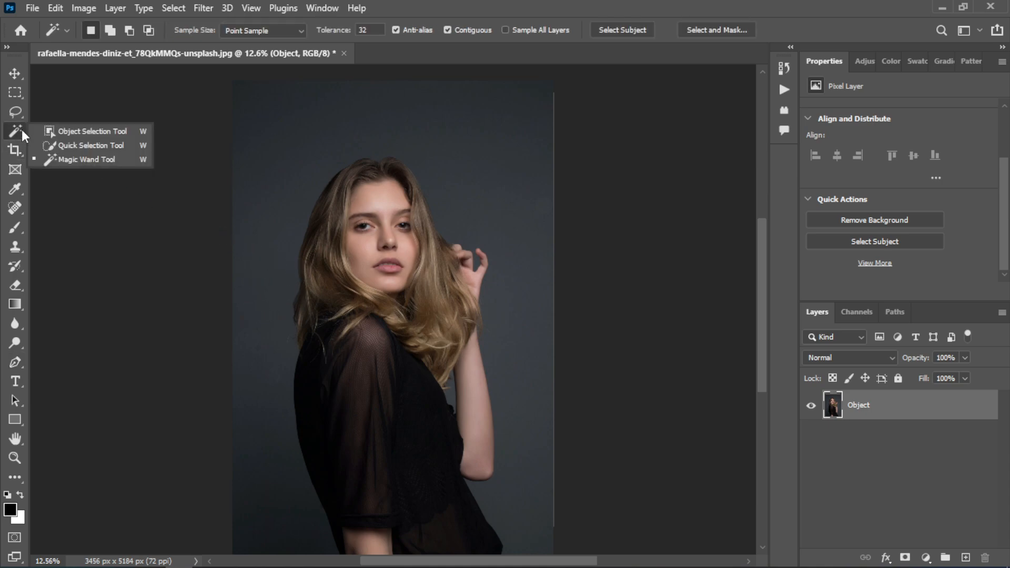
{"action": "left_click", "coordinate": [82, 150]}
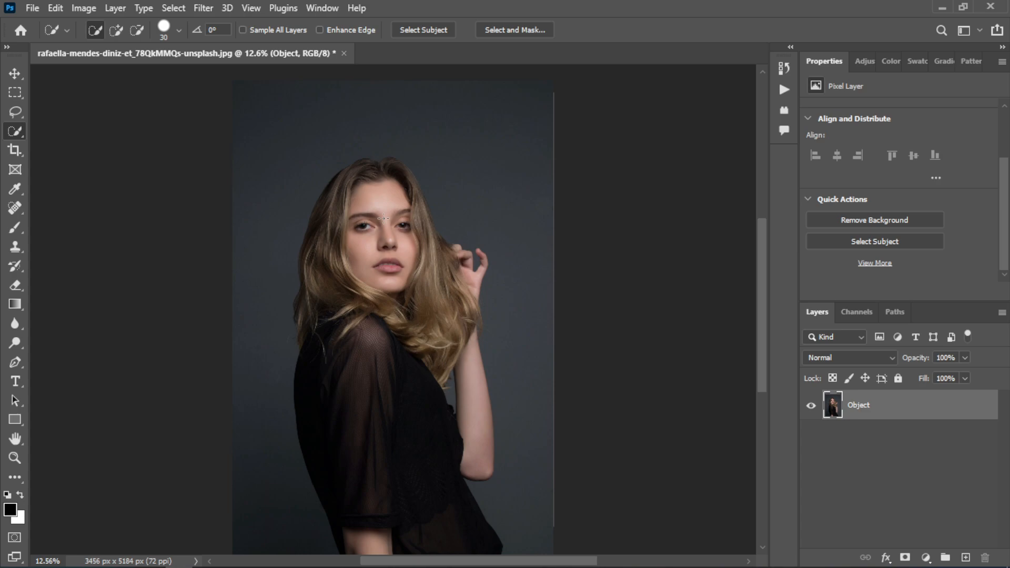
{"action": "right_click", "coordinate": [14, 133]}
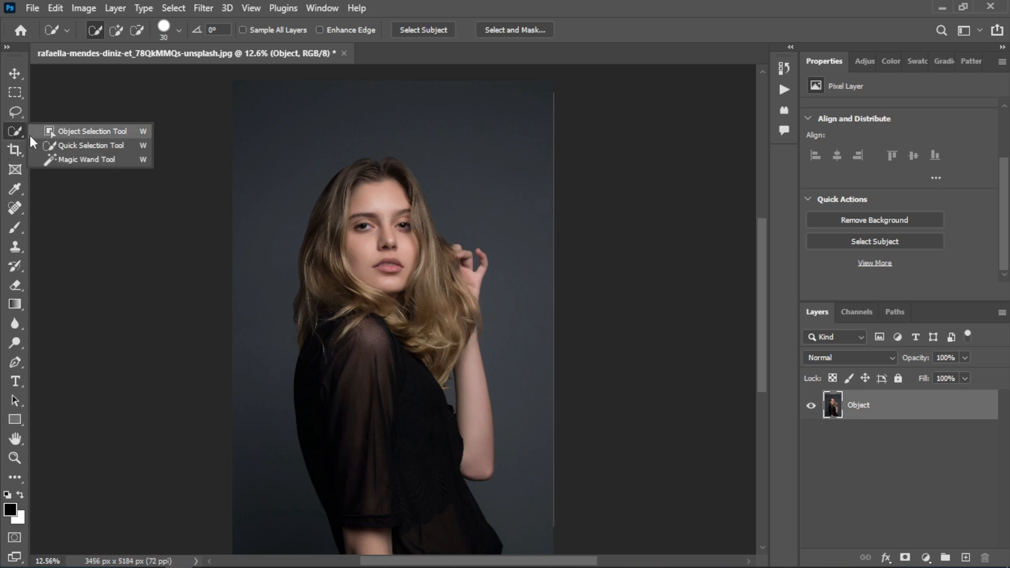
{"action": "left_click", "coordinate": [16, 136]}
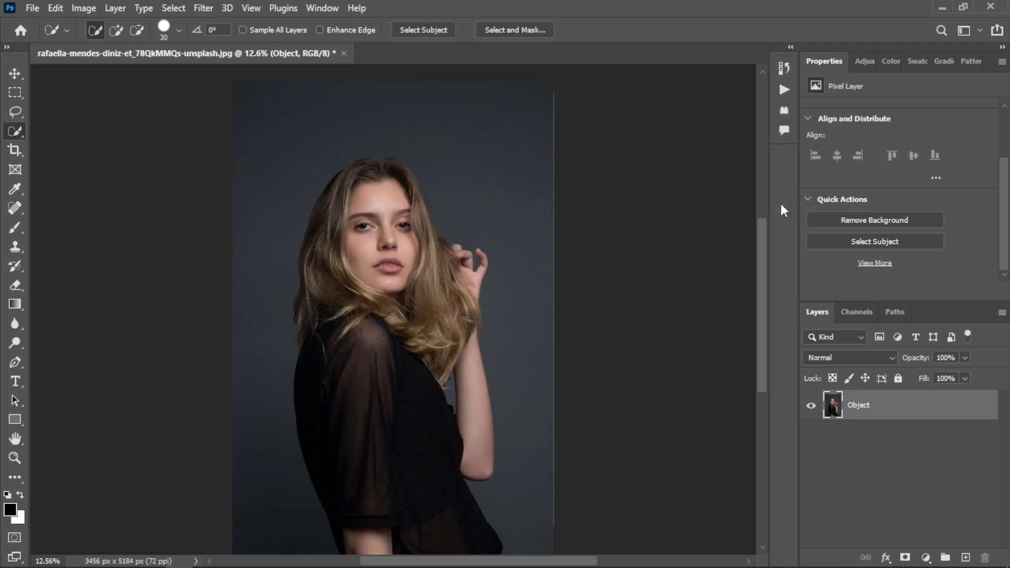
Select the woman automatically with Select Subject and add a layer mask from that selection to the Object layer.
{"action": "left_click", "coordinate": [14, 73]}
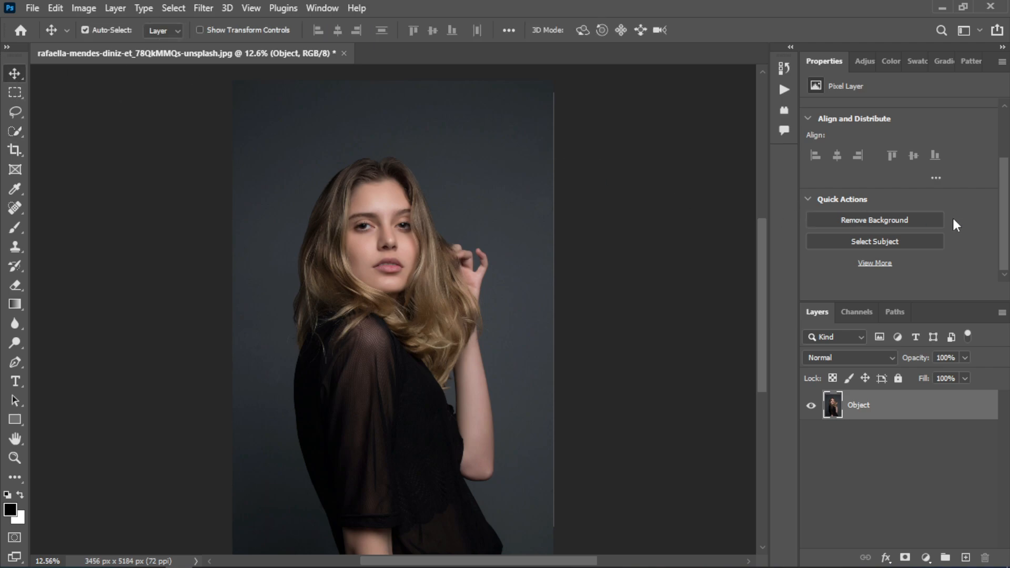
{"action": "left_click", "coordinate": [867, 246]}
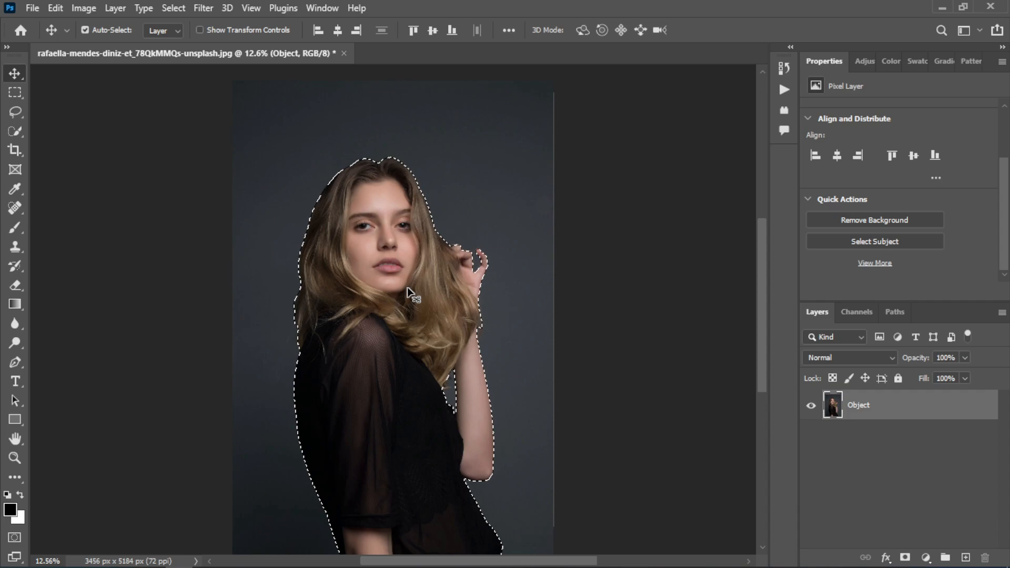
{"action": "left_click", "coordinate": [904, 558]}
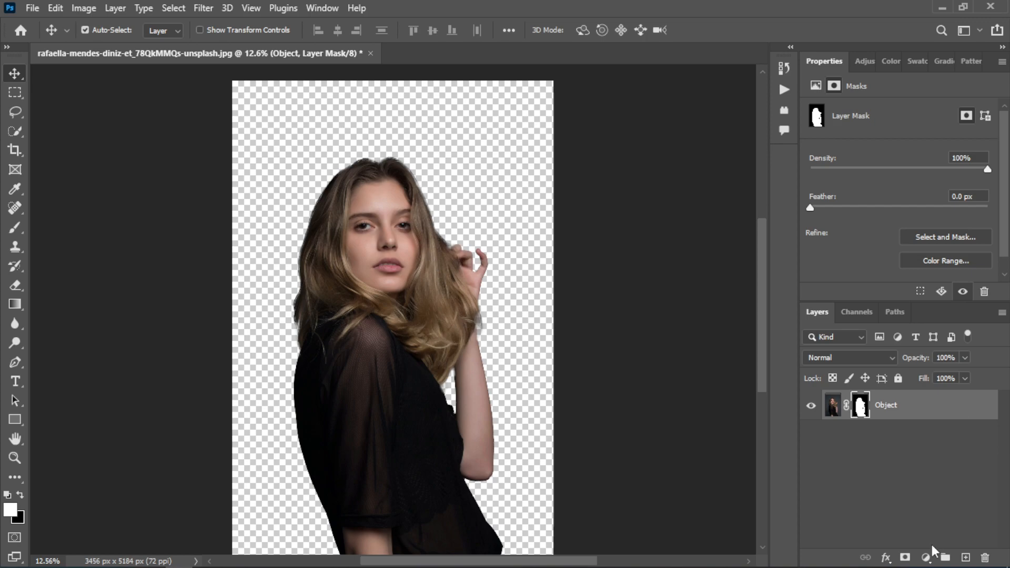
Add a Solid Color fill layer in blue, hex 051ae4, above the Object layer.
{"action": "key", "text": "ctrl+2"}
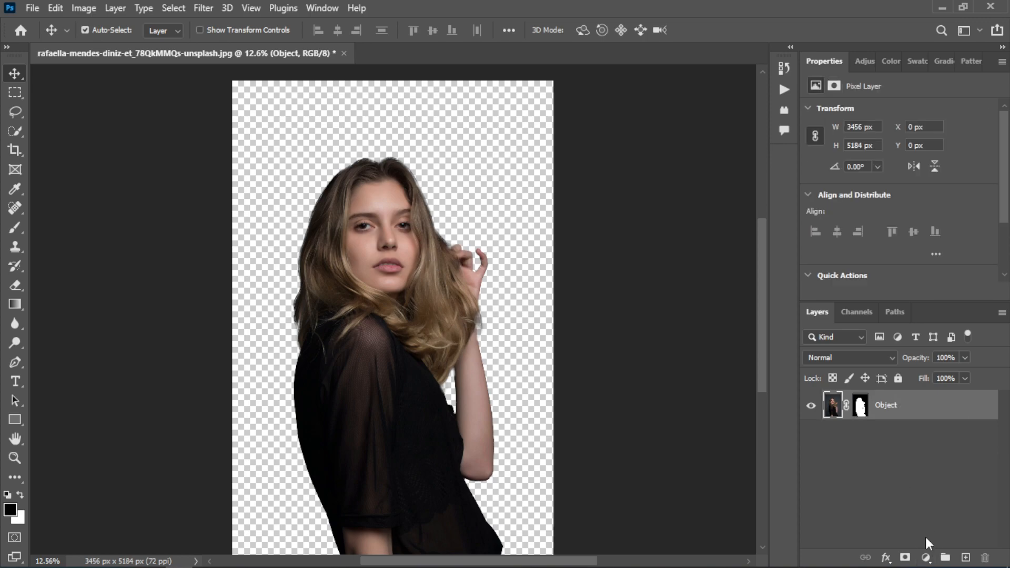
{"action": "left_click", "coordinate": [926, 558]}
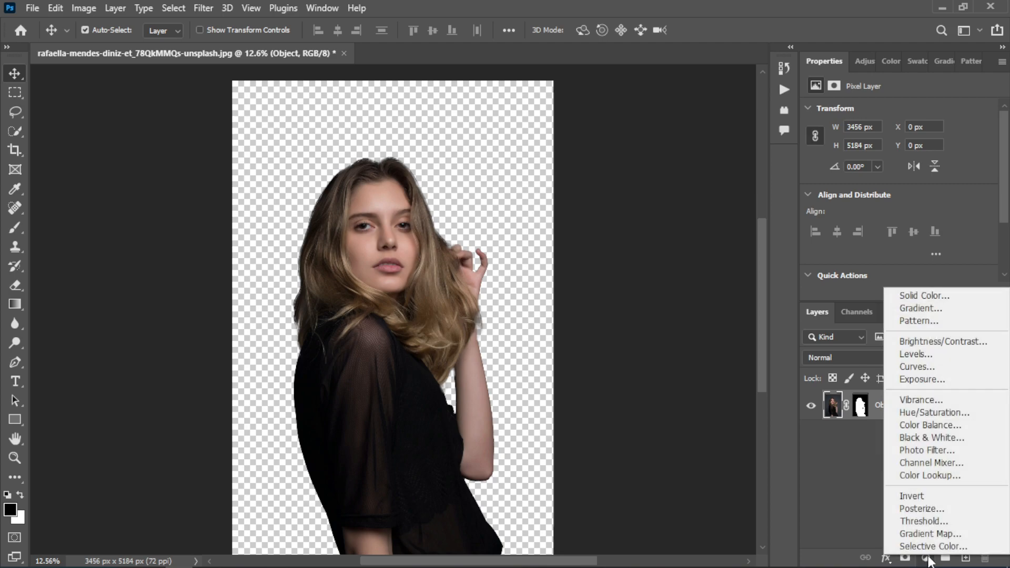
{"action": "left_click", "coordinate": [920, 297]}
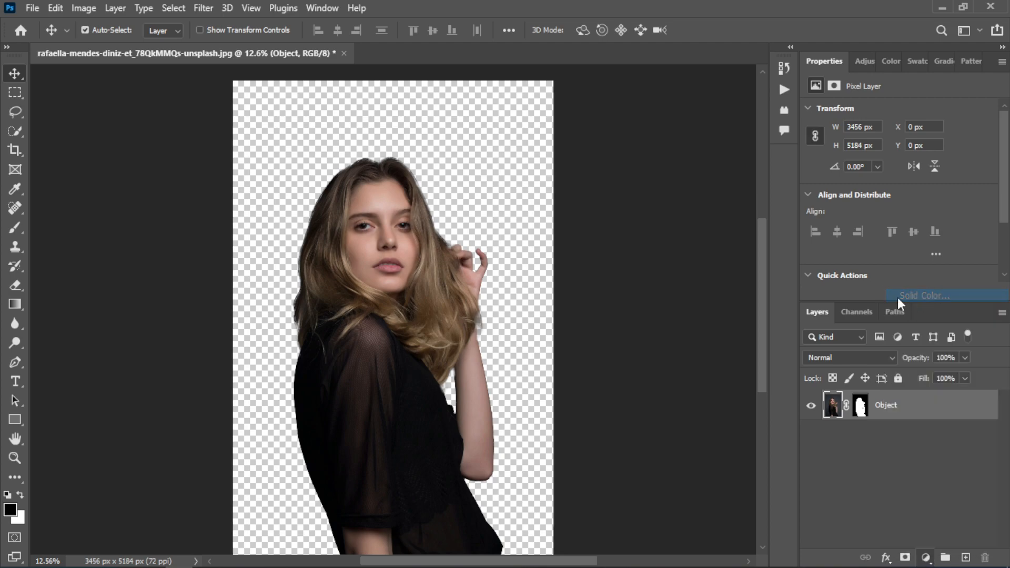
{"action": "type", "text": "d50303"}
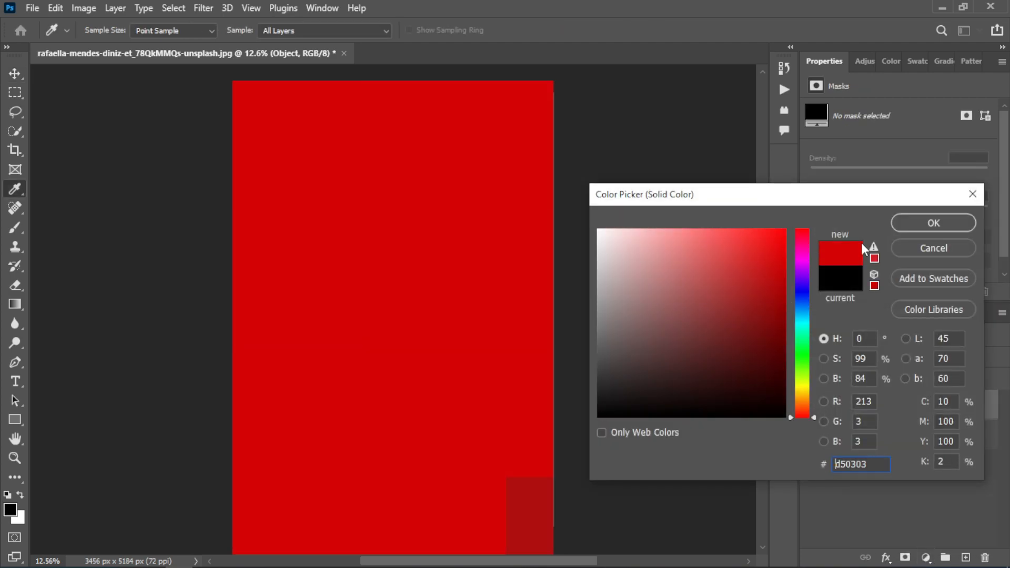
{"action": "type", "text": "051ae4"}
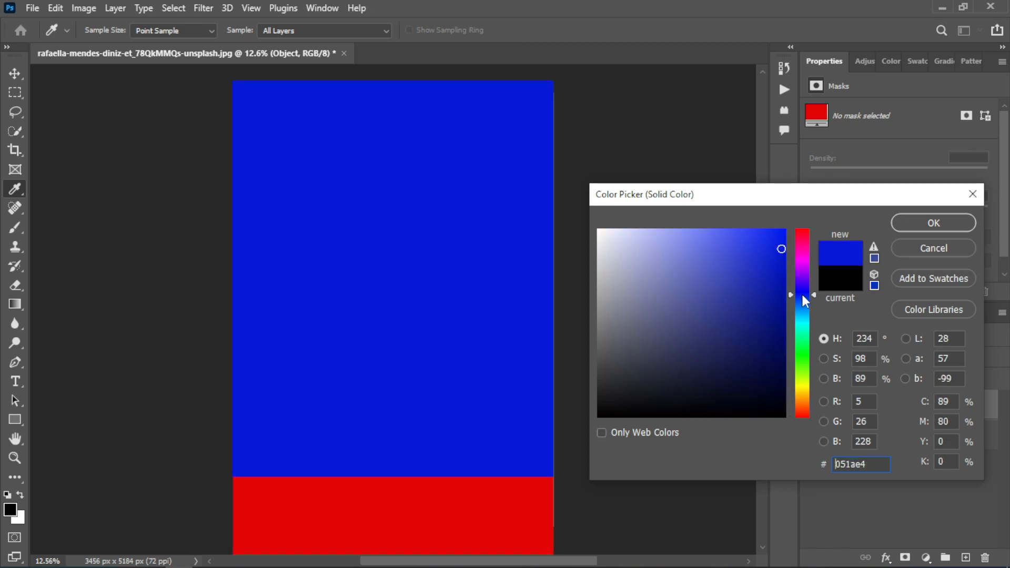
{"action": "left_click", "coordinate": [955, 216]}
Rename the color fill layer as Bg cOLOR and move it below the Object layer.
{"action": "mouse_move", "coordinate": [911, 405]}
{"action": "left_mouse_down"}
{"action": "mouse_move", "coordinate": [913, 450]}
{"action": "mouse_move", "coordinate": [909, 408]}
{"action": "left_mouse_up"}
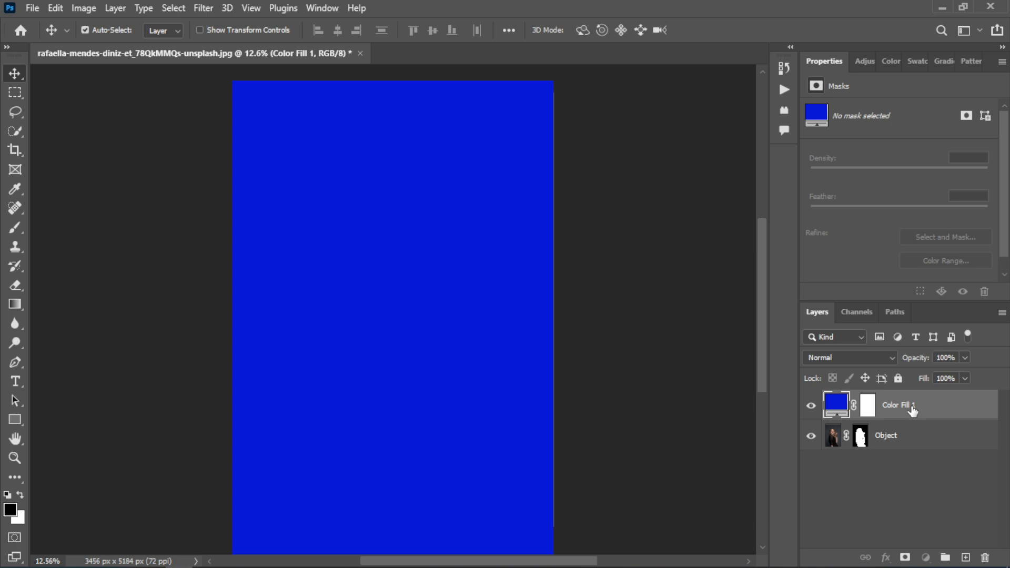
{"action": "double_click", "coordinate": [907, 409]}
{"action": "type", "text": "Bg cOLOR"}
{"action": "key", "text": "Return"}
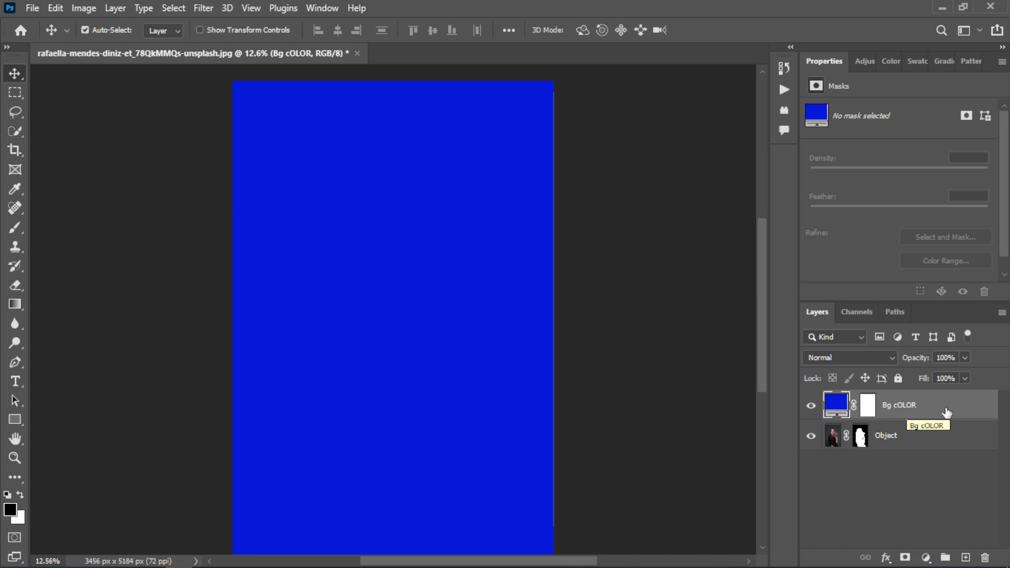
{"action": "left_click_drag", "start_coordinate": [944, 410], "coordinate": [938, 463]}
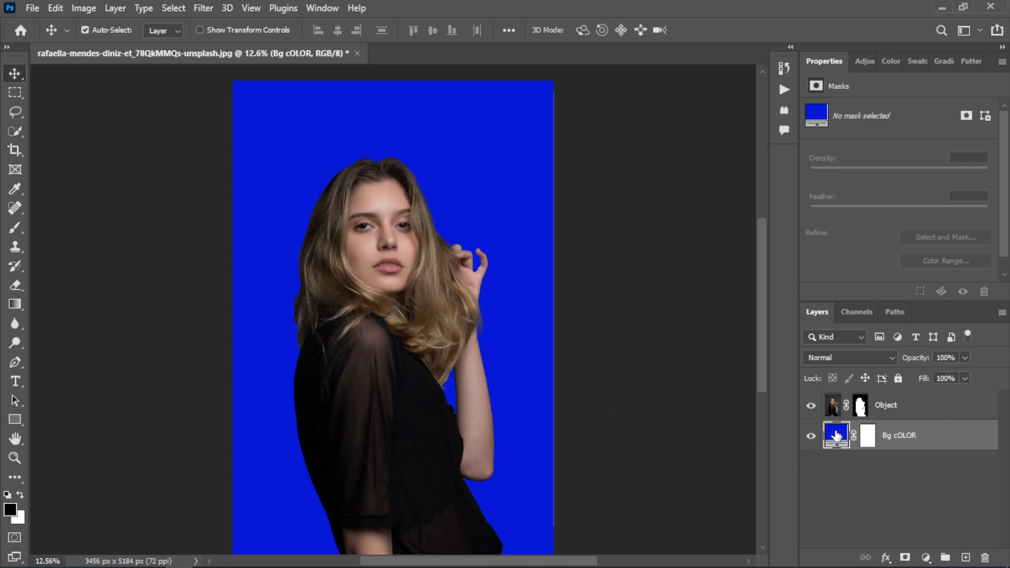
Change the Bg cOLOR layer's fill to bright green, hex 6cf00b.
{"action": "double_click", "coordinate": [836, 435]}
{"action": "left_click_drag", "start_coordinate": [722, 304], "coordinate": [763, 300]}
{"action": "left_click", "coordinate": [802, 367]}
{"action": "left_click_drag", "start_coordinate": [780, 343], "coordinate": [777, 241]}
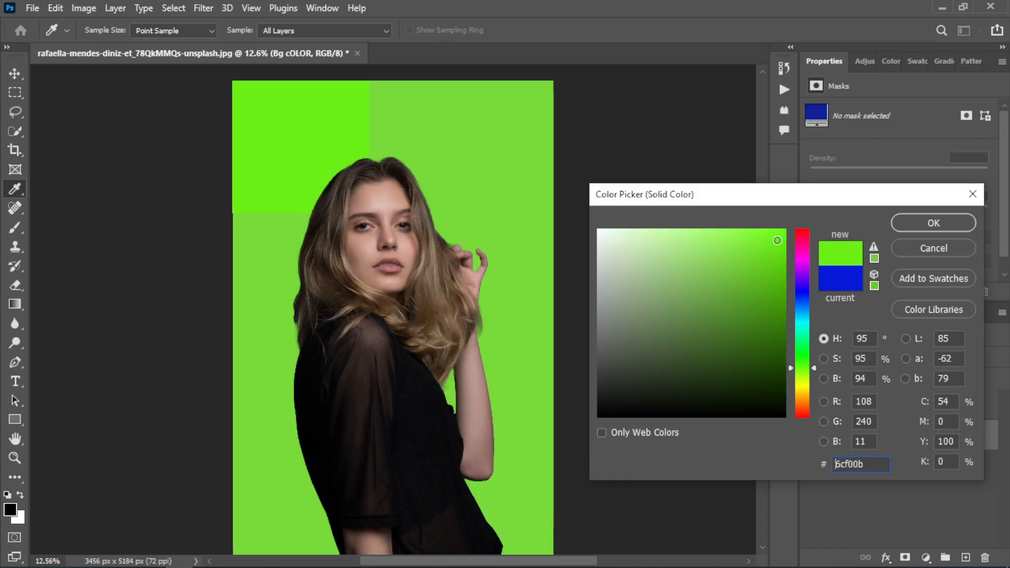
{"action": "left_click", "coordinate": [908, 226]}
{"action": "scroll", "coordinate": [901, 169], "scroll_direction": "down", "scroll_amount": 1}
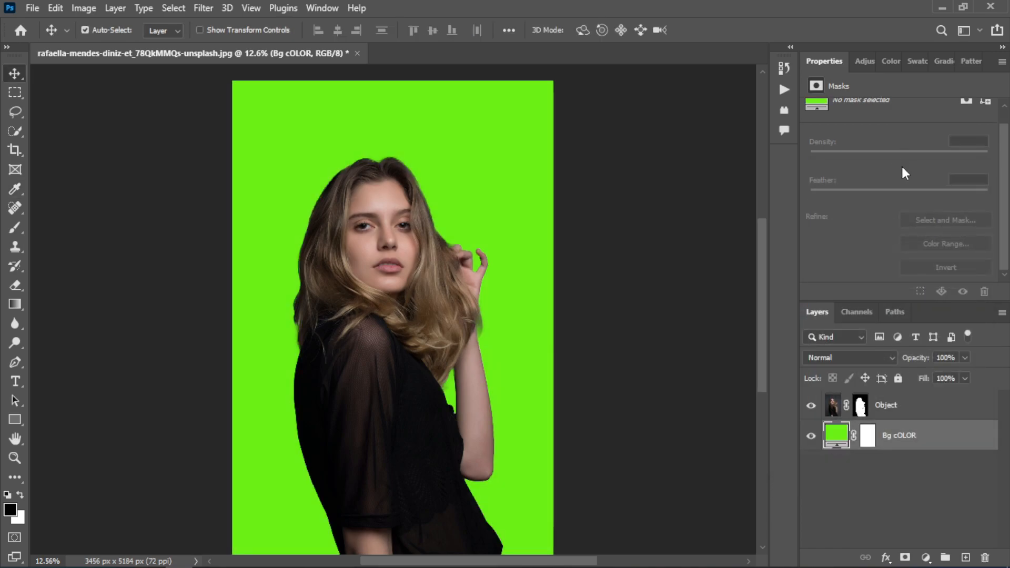